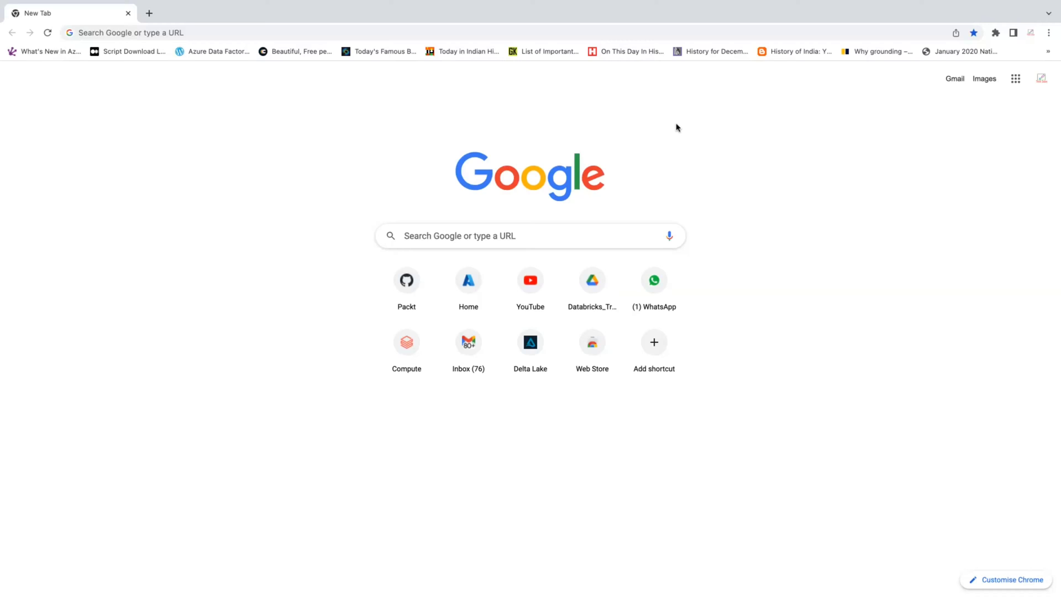
Step: Google 'chat gpt' and open OpenAI's 'ChatGPT: Optimizing Language Models for Dialogue' post
{"action": "left_click", "coordinate": [181, 30]}
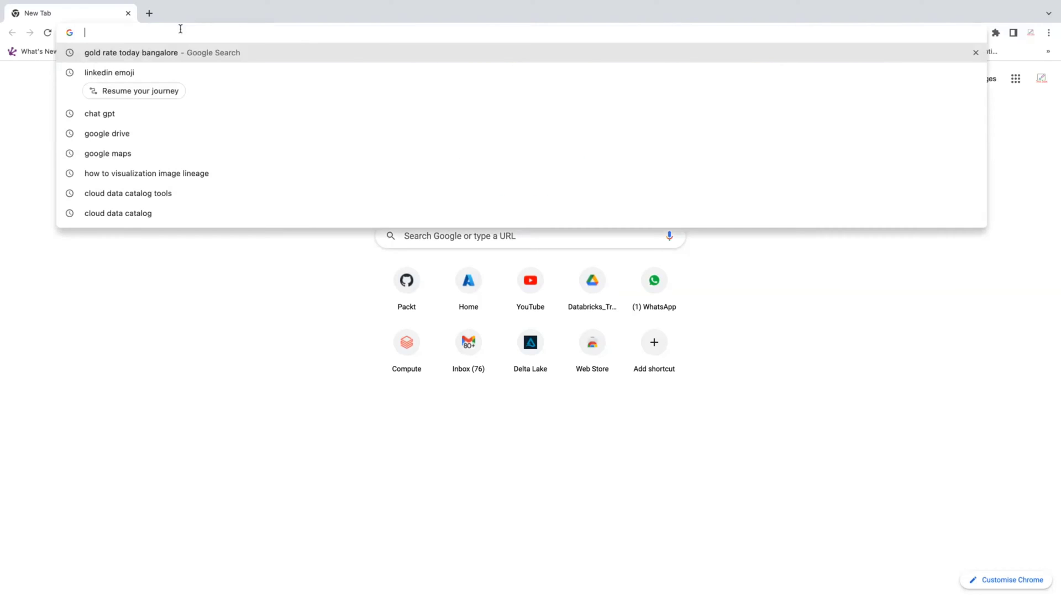
{"action": "type", "text": "chat gpt"}
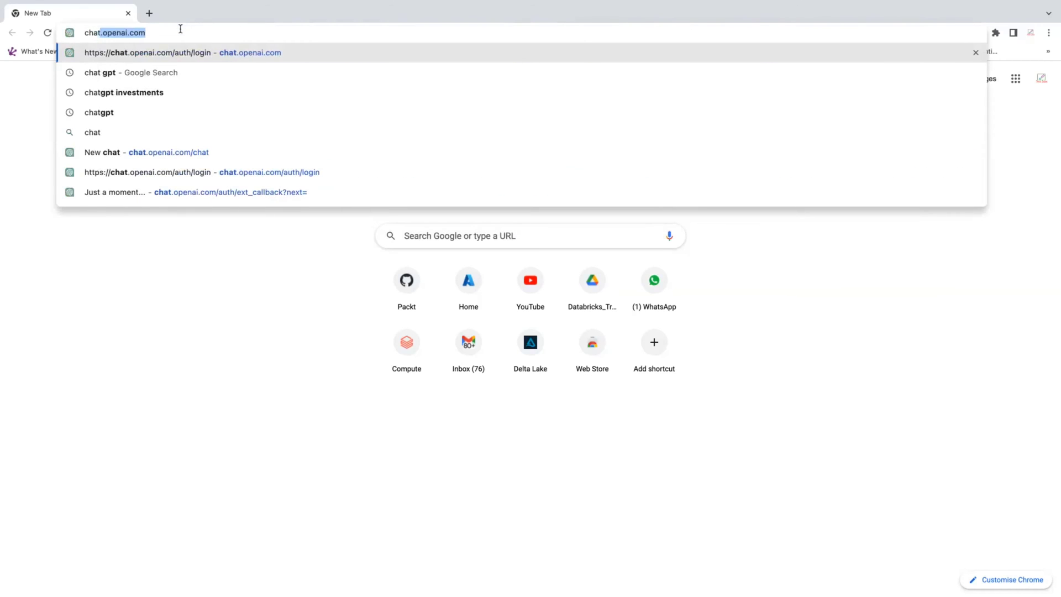
{"action": "key", "text": "Return"}
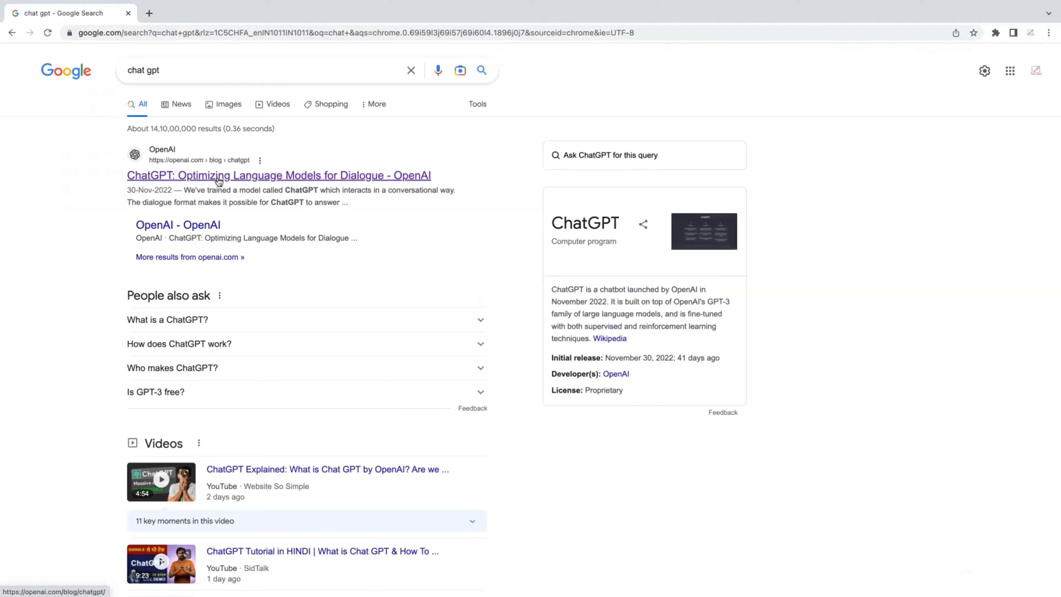
{"action": "left_click", "coordinate": [219, 175]}
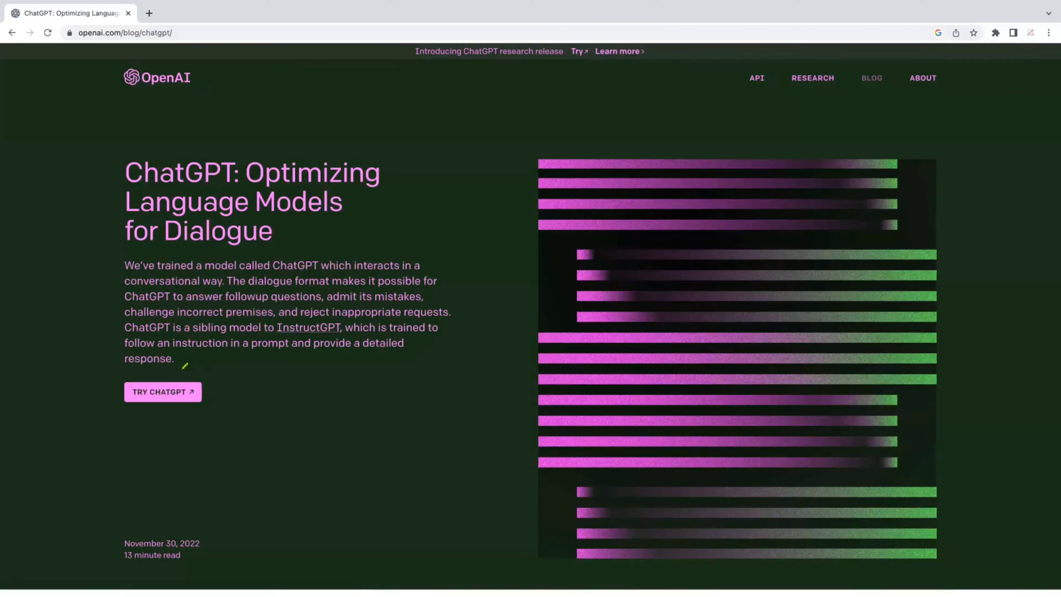
{"action": "mouse_move", "coordinate": [184, 366]}
{"action": "left_mouse_down"}
{"action": "mouse_move", "coordinate": [106, 396]}
{"action": "mouse_move", "coordinate": [238, 389]}
{"action": "mouse_move", "coordinate": [158, 348]}
{"action": "left_mouse_up"}
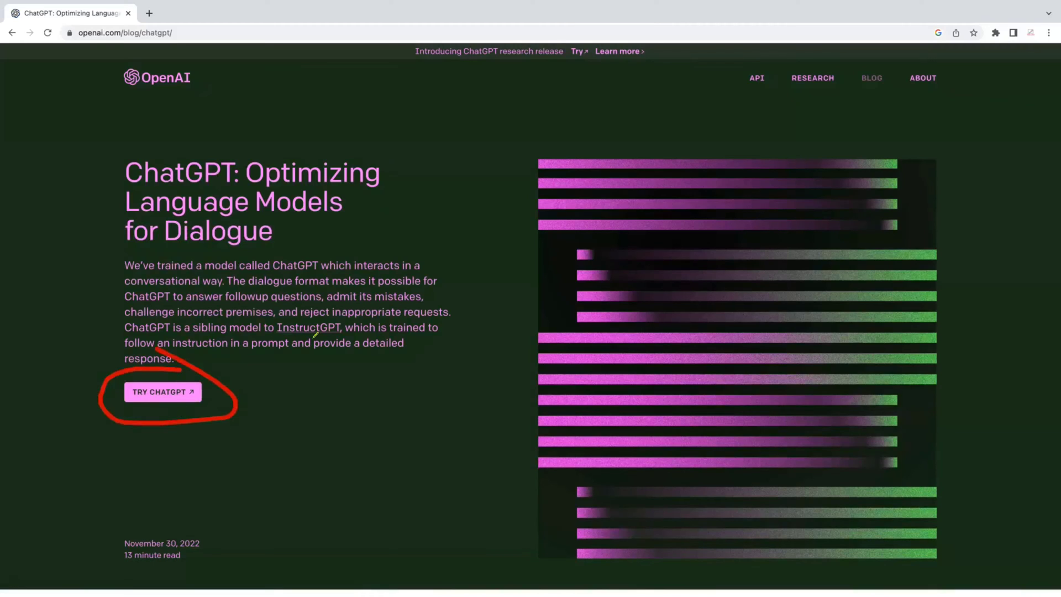
Step: Launch ChatGPT from the post and reload past the at-capacity notice until login appears
{"action": "left_click", "coordinate": [155, 402]}
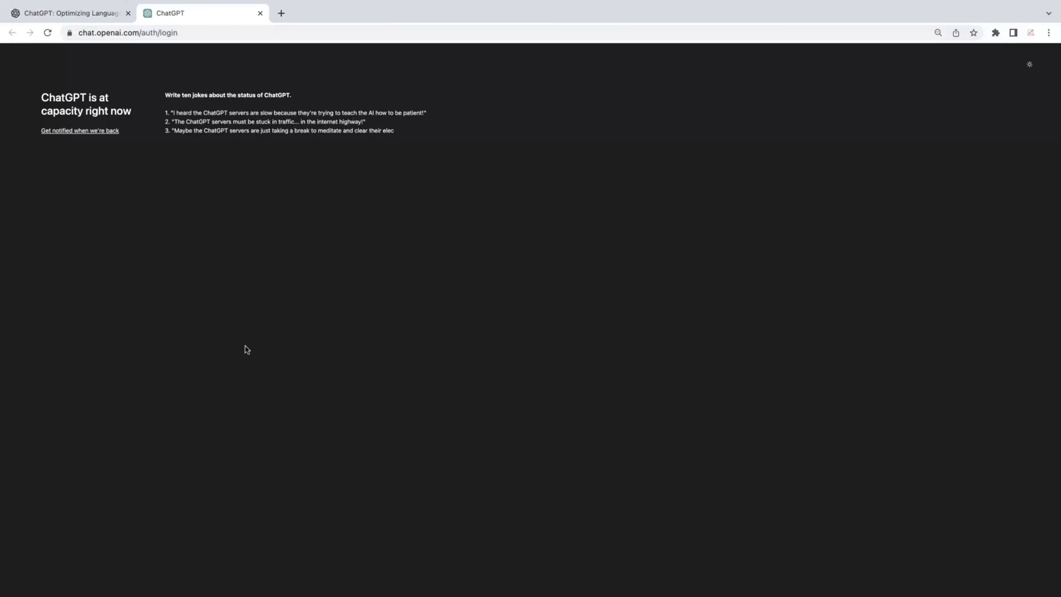
{"action": "left_click", "coordinate": [48, 32]}
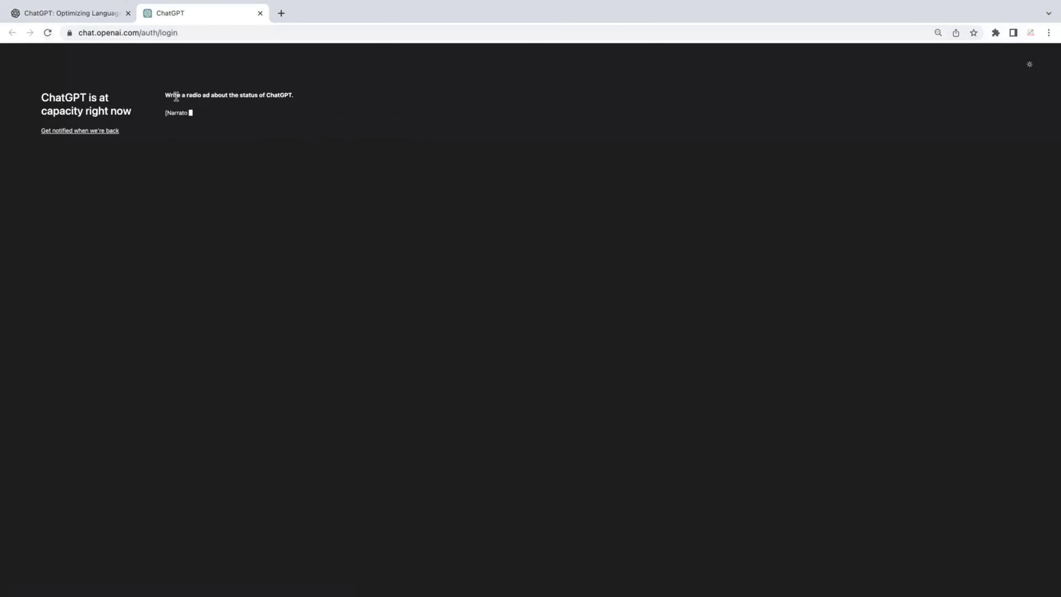
{"action": "left_click_drag", "start_coordinate": [176, 96], "coordinate": [305, 98]}
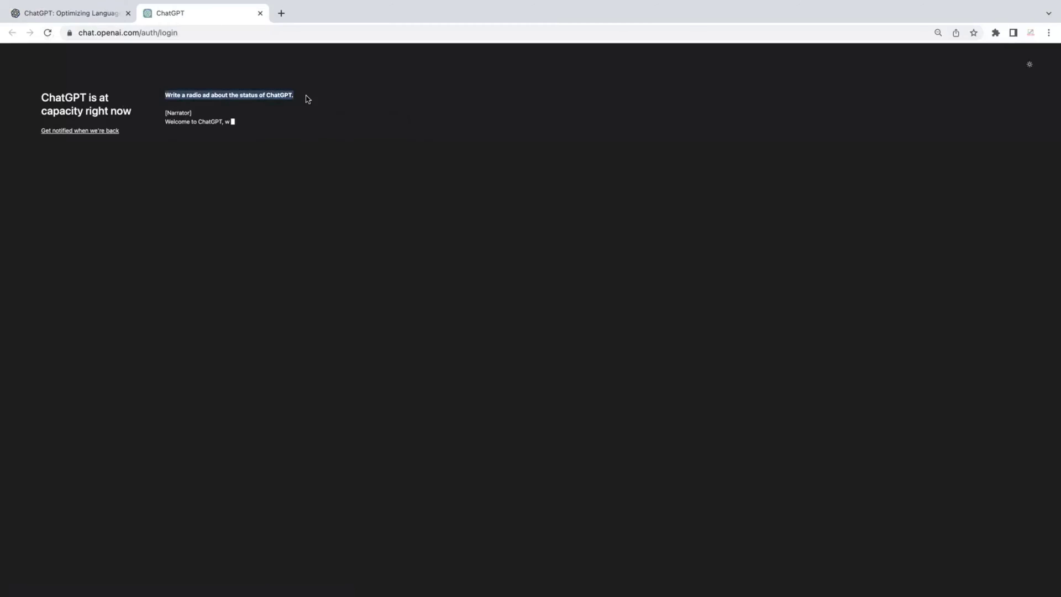
{"action": "left_click", "coordinate": [47, 33]}
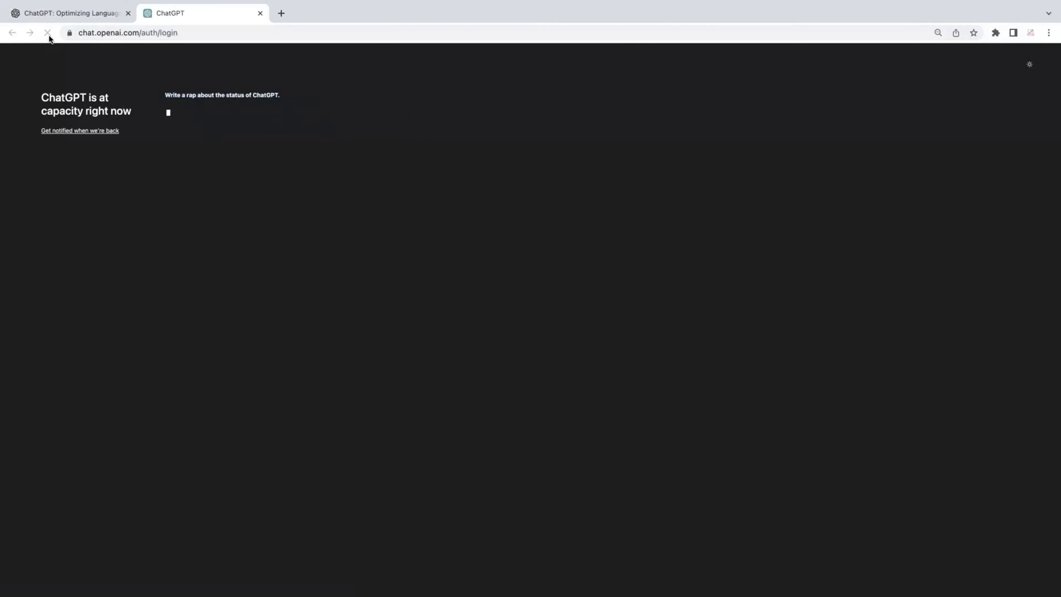
{"action": "left_click", "coordinate": [48, 33]}
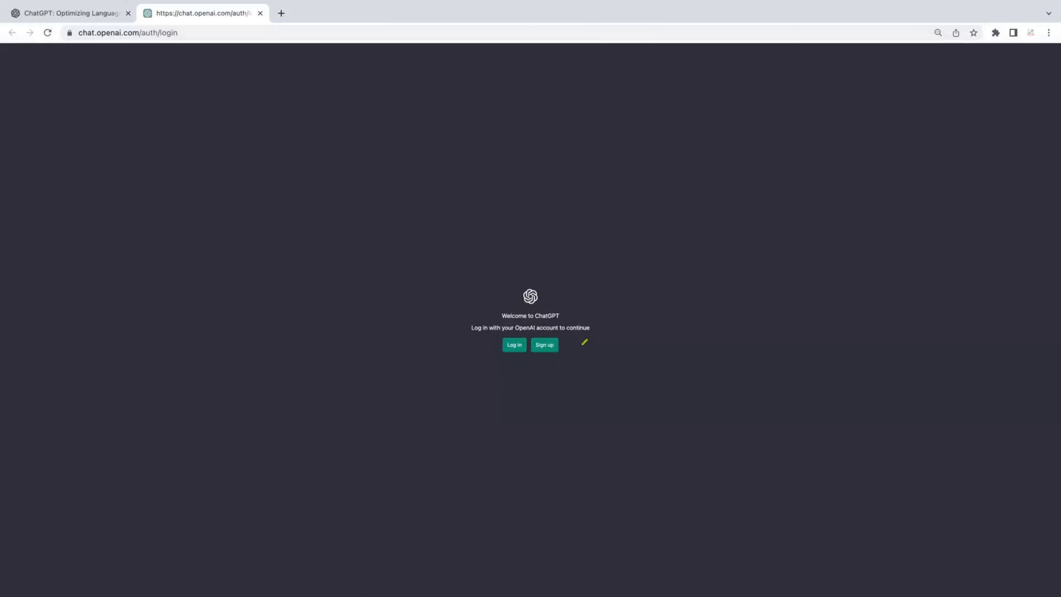
Step: Choose Sign up on the Welcome to ChatGPT page to begin a new OpenAI account
{"action": "mouse_move", "coordinate": [584, 343]}
{"action": "left_mouse_down"}
{"action": "mouse_move", "coordinate": [555, 318]}
{"action": "mouse_move", "coordinate": [526, 356]}
{"action": "mouse_move", "coordinate": [571, 349]}
{"action": "left_mouse_up"}
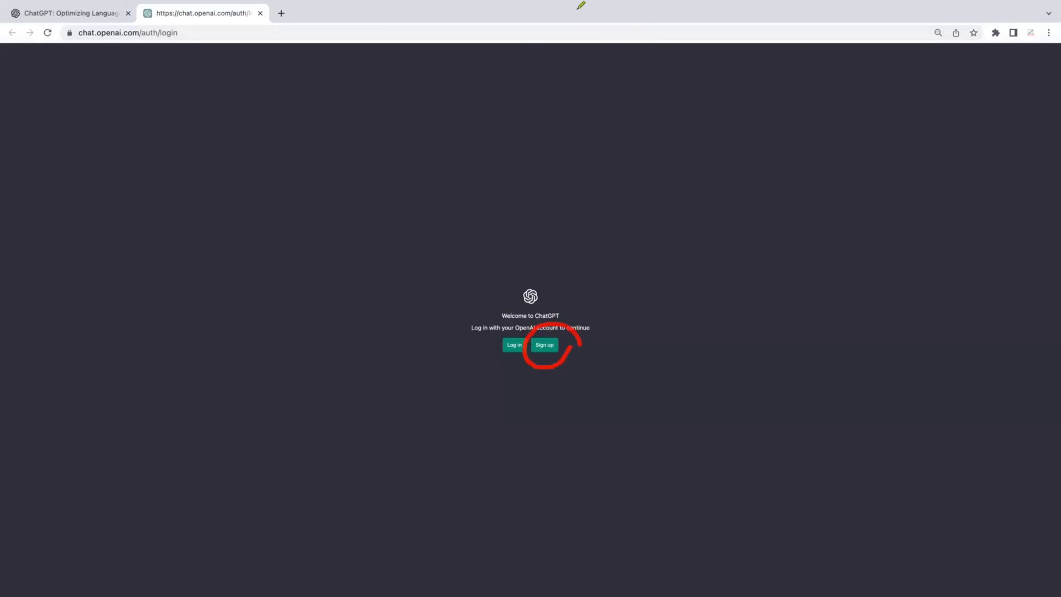
{"action": "key", "text": "Escape"}
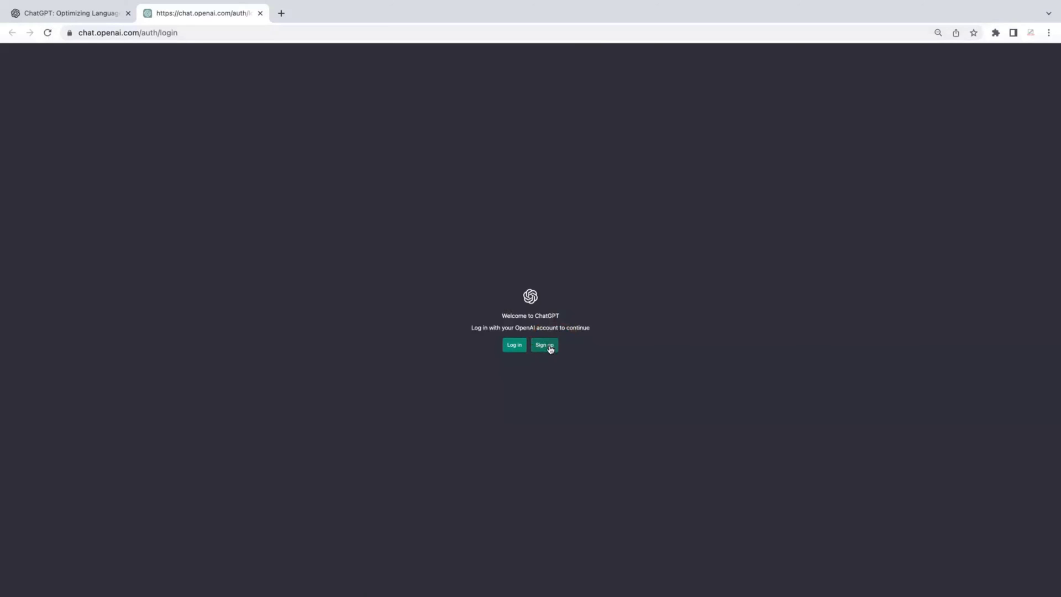
{"action": "left_click", "coordinate": [550, 349]}
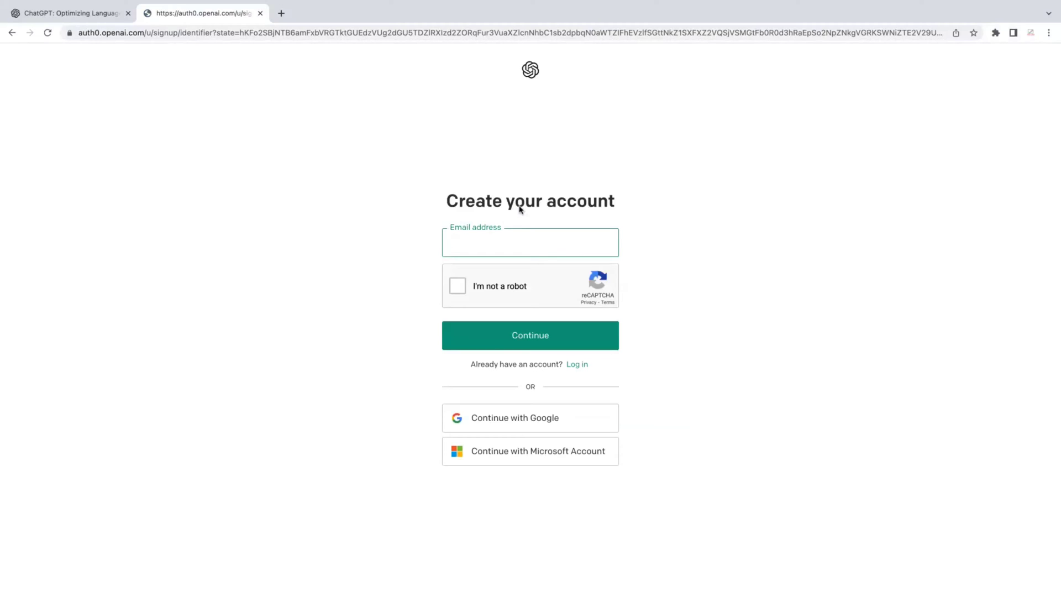
Step: Sign up with Google by picking the Google account from the account list
{"action": "left_click", "coordinate": [534, 427]}
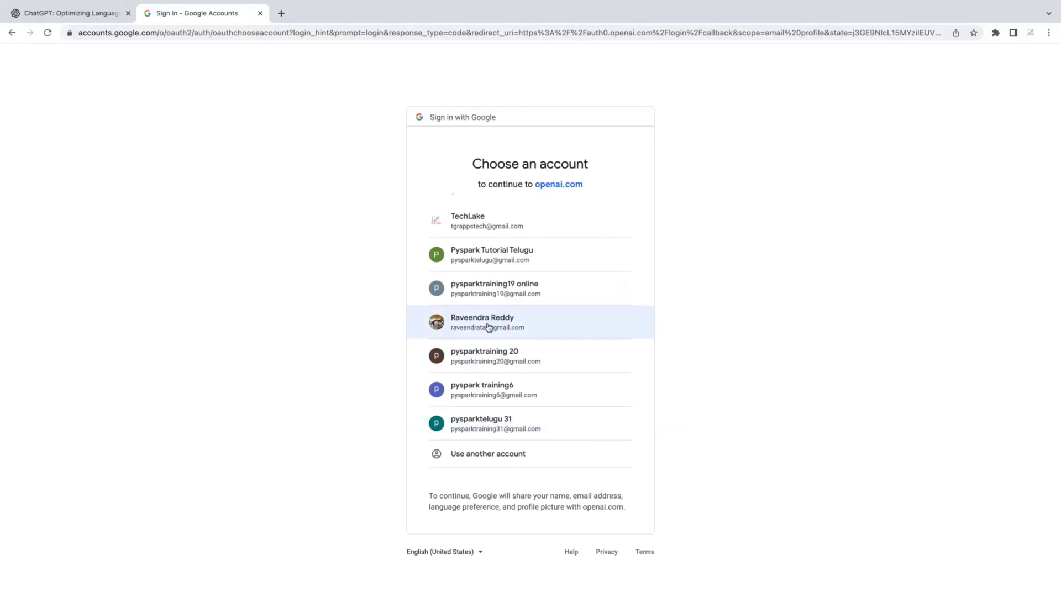
{"action": "left_click", "coordinate": [488, 326]}
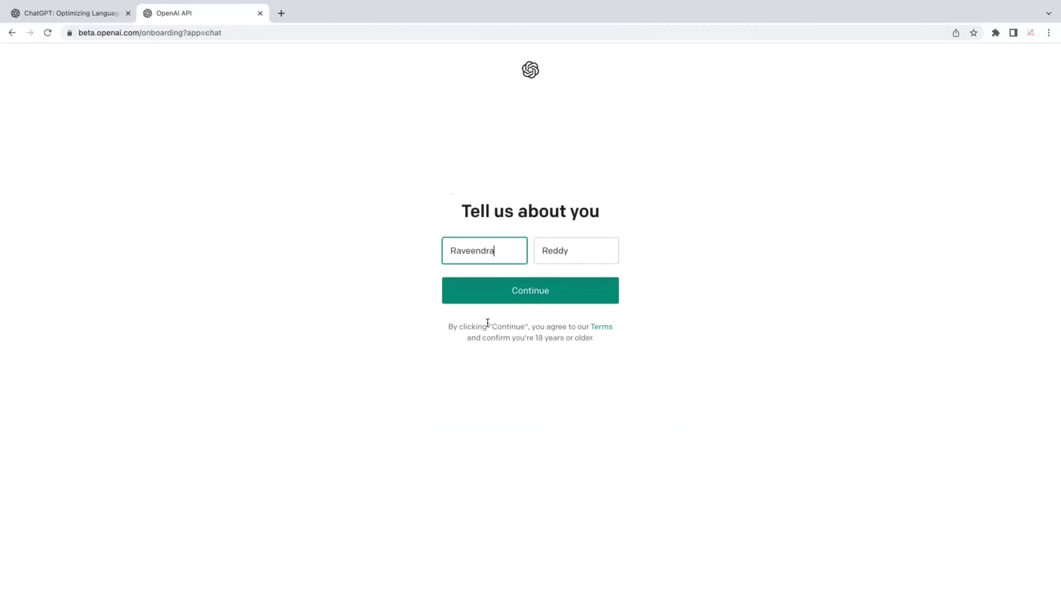
Step: Confirm the prefilled name, enter the phone number, and submit the SMS verification code
{"action": "left_click", "coordinate": [532, 300]}
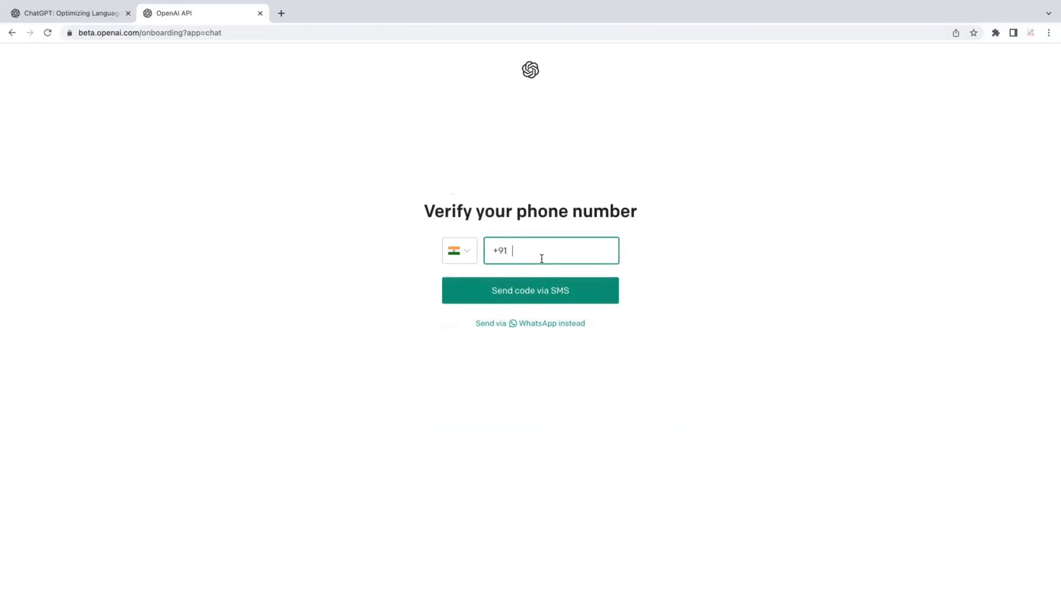
{"action": "left_click", "coordinate": [553, 289]}
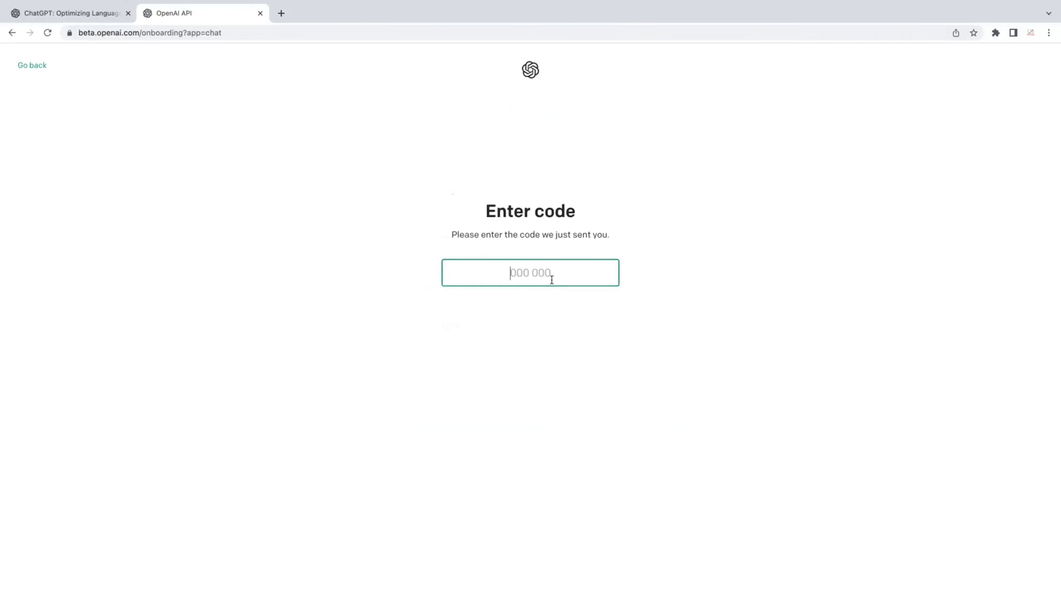
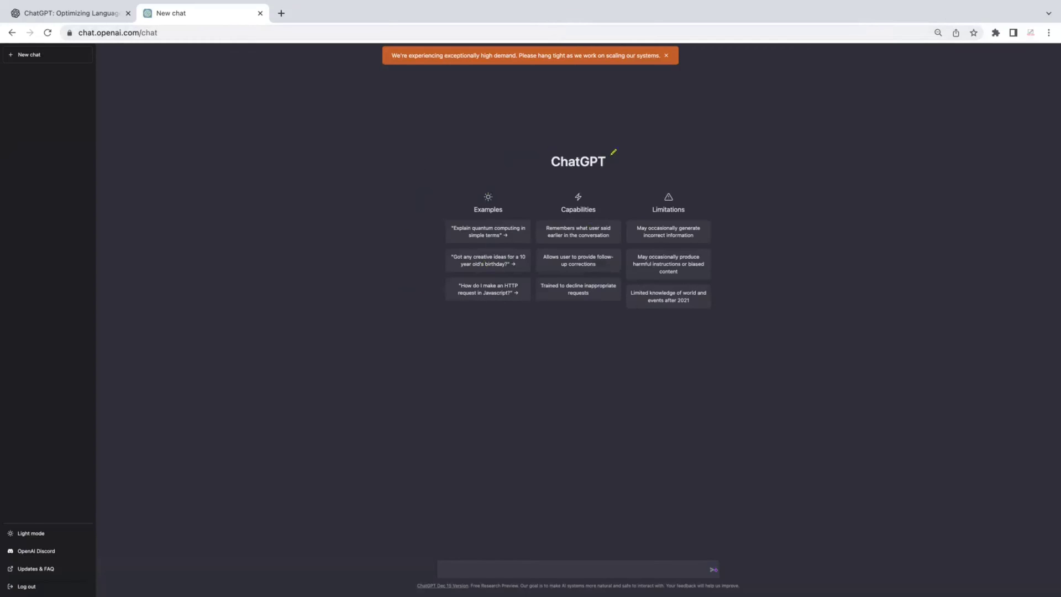
{"action": "mouse_move", "coordinate": [610, 141]}
{"action": "left_mouse_down"}
{"action": "mouse_move", "coordinate": [531, 145]}
{"action": "mouse_move", "coordinate": [578, 184]}
{"action": "mouse_move", "coordinate": [615, 143]}
{"action": "mouse_move", "coordinate": [654, 131]}
{"action": "left_mouse_up"}
{"action": "mouse_move", "coordinate": [511, 175]}
{"action": "left_mouse_down"}
{"action": "mouse_move", "coordinate": [481, 173]}
{"action": "mouse_move", "coordinate": [458, 206]}
{"action": "mouse_move", "coordinate": [512, 187]}
{"action": "left_mouse_up"}
{"action": "left_click", "coordinate": [454, 162]}
{"action": "left_click_drag", "start_coordinate": [455, 162], "coordinate": [476, 150]}
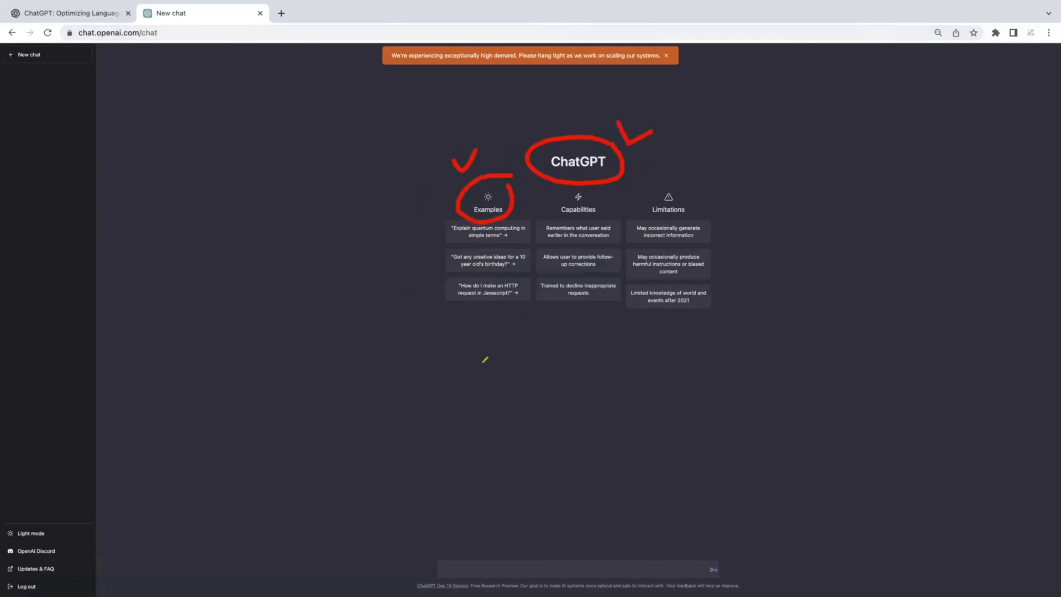
{"action": "mouse_move", "coordinate": [484, 536]}
{"action": "left_mouse_down"}
{"action": "mouse_move", "coordinate": [450, 539]}
{"action": "mouse_move", "coordinate": [410, 565]}
{"action": "mouse_move", "coordinate": [713, 593]}
{"action": "mouse_move", "coordinate": [636, 529]}
{"action": "mouse_move", "coordinate": [482, 534]}
{"action": "mouse_move", "coordinate": [470, 559]}
{"action": "left_mouse_up"}
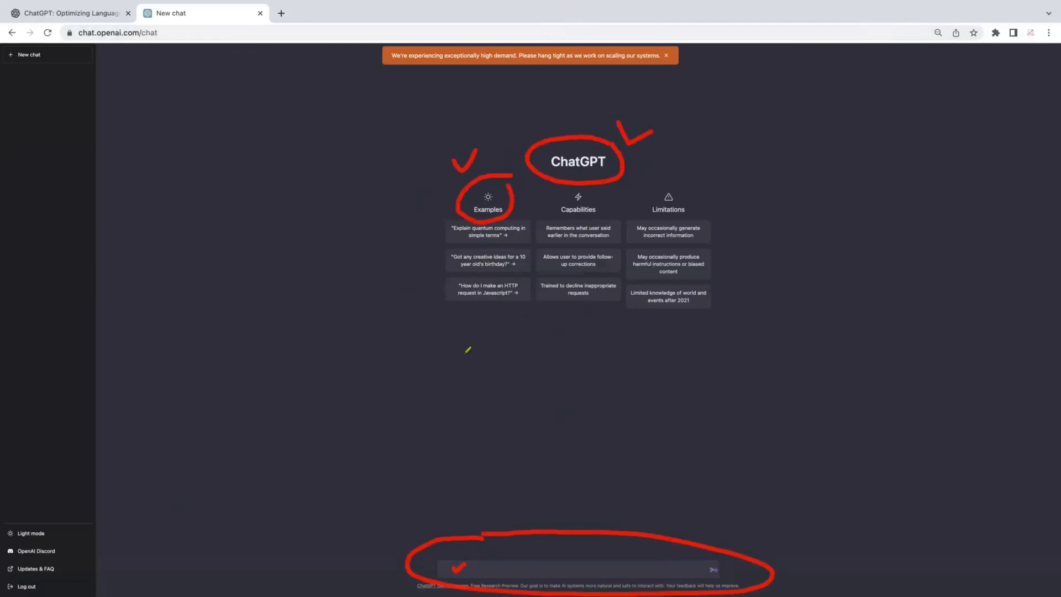
{"action": "left_click_drag", "start_coordinate": [48, 531], "coordinate": [65, 525]}
{"action": "left_click_drag", "start_coordinate": [20, 542], "coordinate": [67, 541]}
{"action": "mouse_move", "coordinate": [671, 187]}
{"action": "left_mouse_down"}
{"action": "mouse_move", "coordinate": [636, 212]}
{"action": "mouse_move", "coordinate": [708, 205]}
{"action": "mouse_move", "coordinate": [669, 192]}
{"action": "left_mouse_up"}
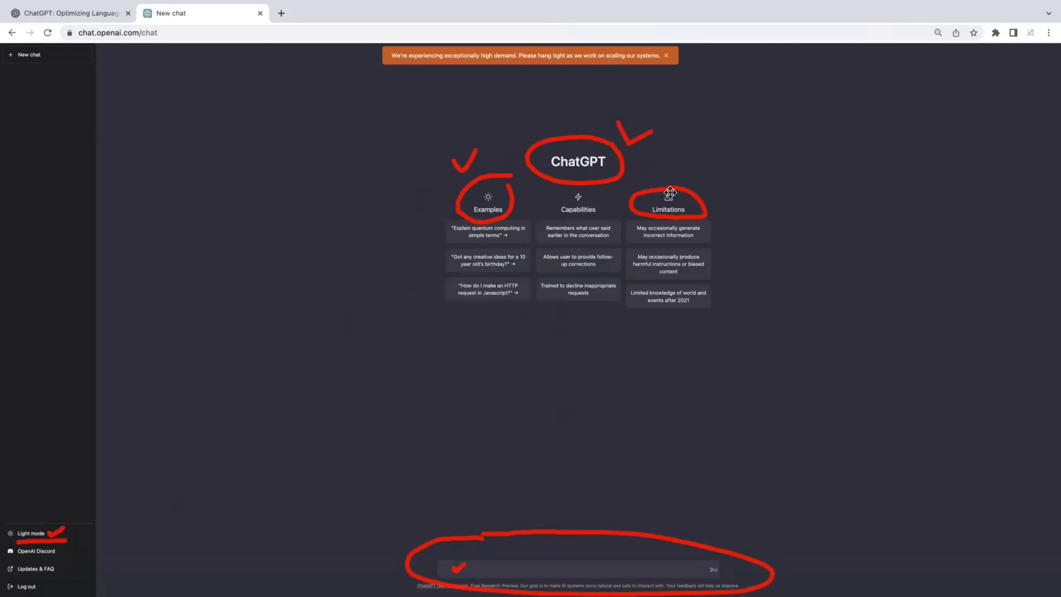
{"action": "left_click_drag", "start_coordinate": [675, 165], "coordinate": [719, 163]}
{"action": "mouse_move", "coordinate": [562, 212]}
{"action": "left_mouse_down"}
{"action": "mouse_move", "coordinate": [597, 219]}
{"action": "mouse_move", "coordinate": [611, 198]}
{"action": "mouse_move", "coordinate": [559, 195]}
{"action": "mouse_move", "coordinate": [559, 211]}
{"action": "left_mouse_up"}
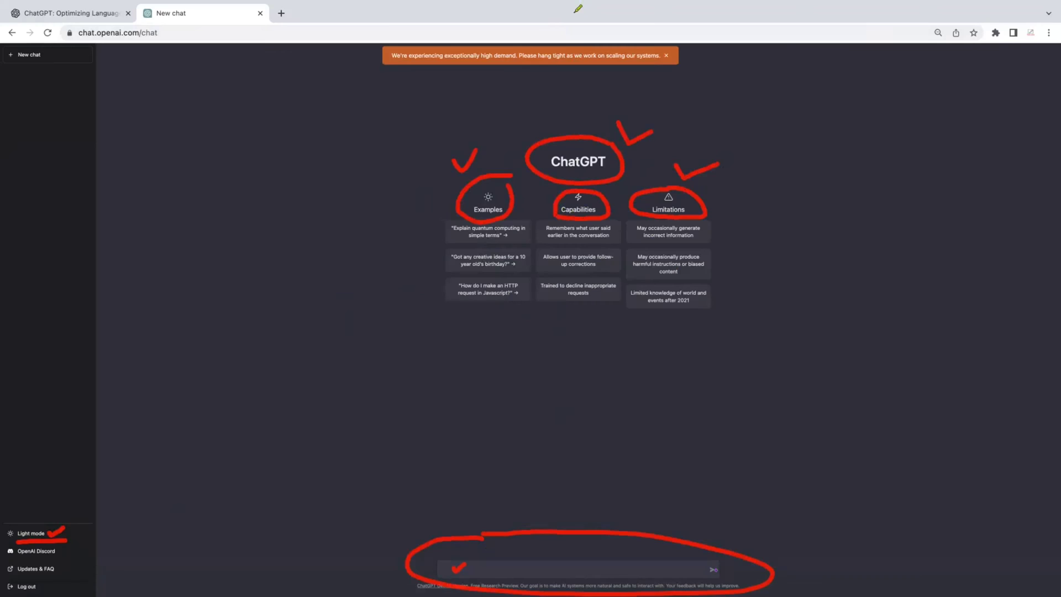
Step: Ask ChatGPT what PySpark is and let the four-paragraph answer finish streaming
{"action": "key", "text": "Escape"}
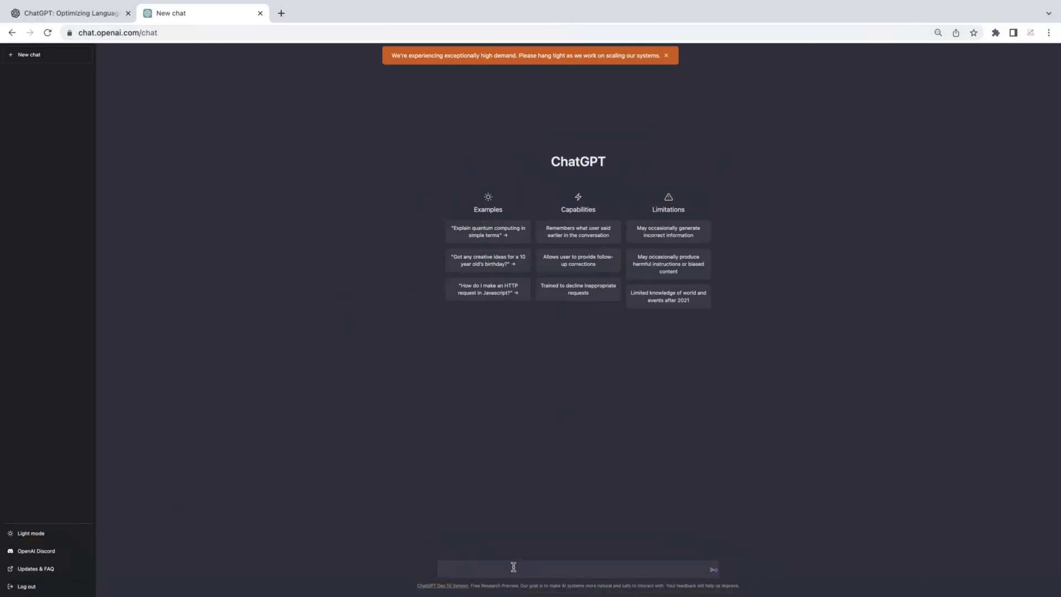
{"action": "type", "text": "hat is python"}
{"action": "key", "text": "Return"}
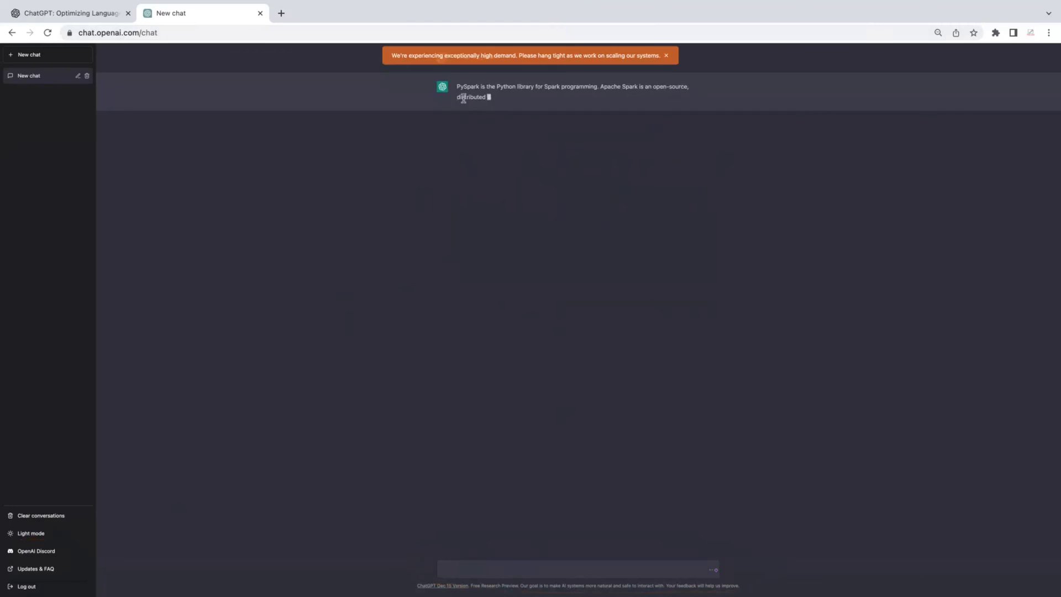
{"action": "left_click_drag", "start_coordinate": [458, 86], "coordinate": [635, 107]}
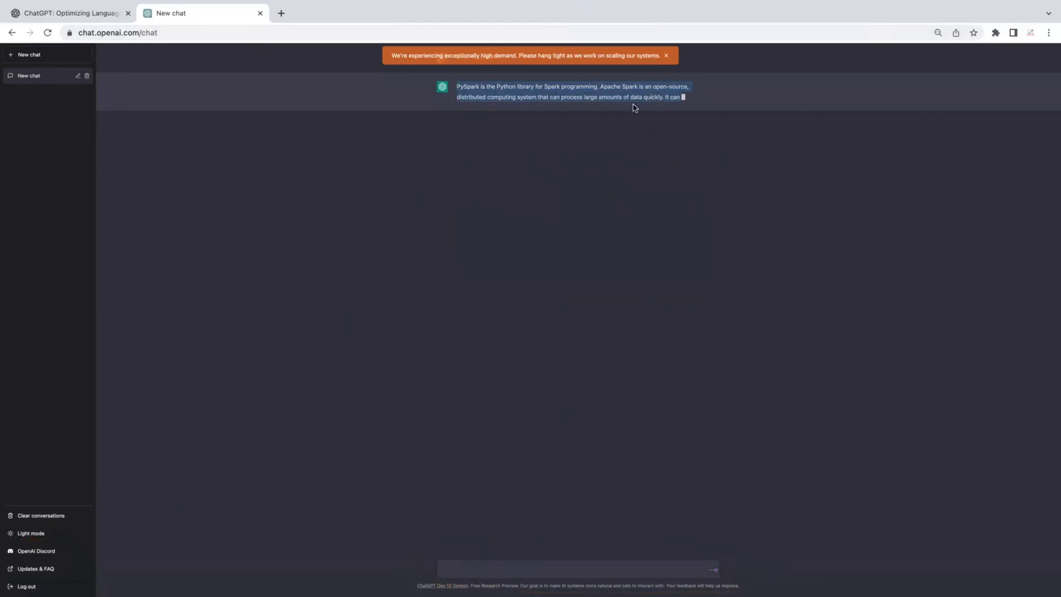
{"action": "left_click", "coordinate": [709, 107]}
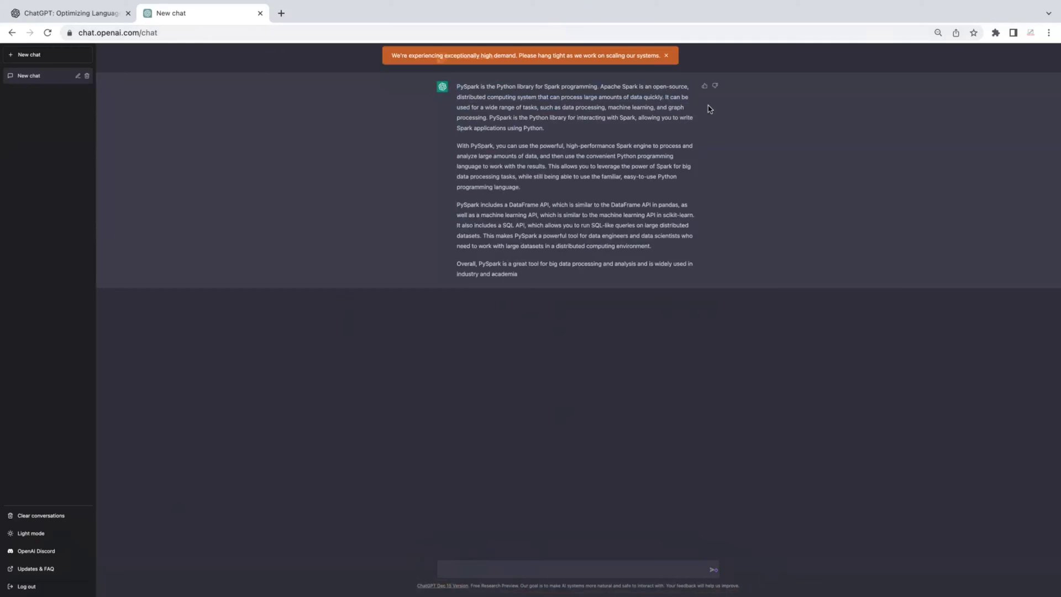
{"action": "left_click", "coordinate": [464, 566]}
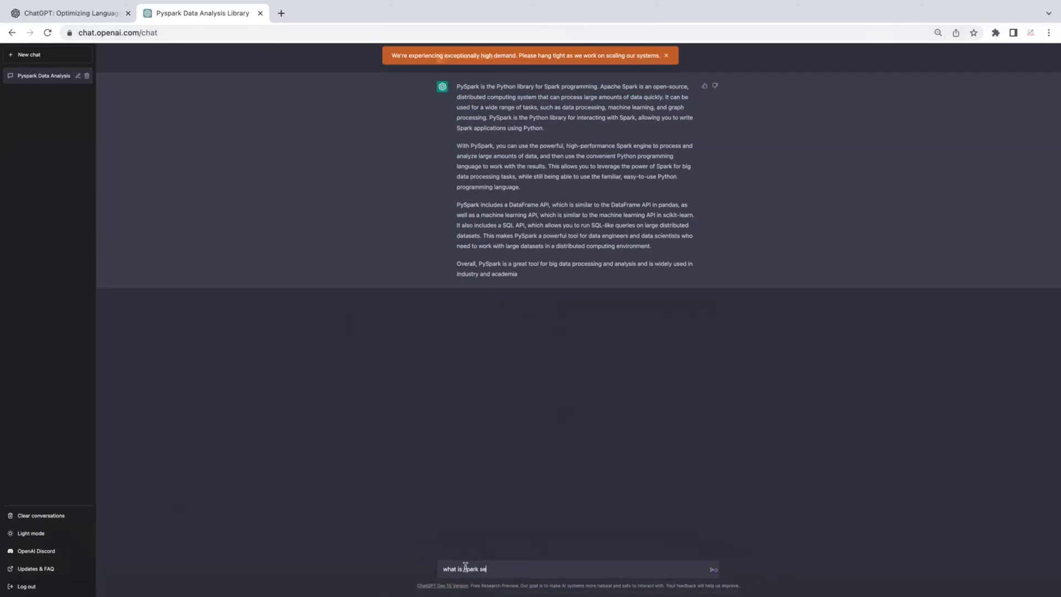
Step: Send the question 'what is spark session'
{"action": "key", "text": "Return"}
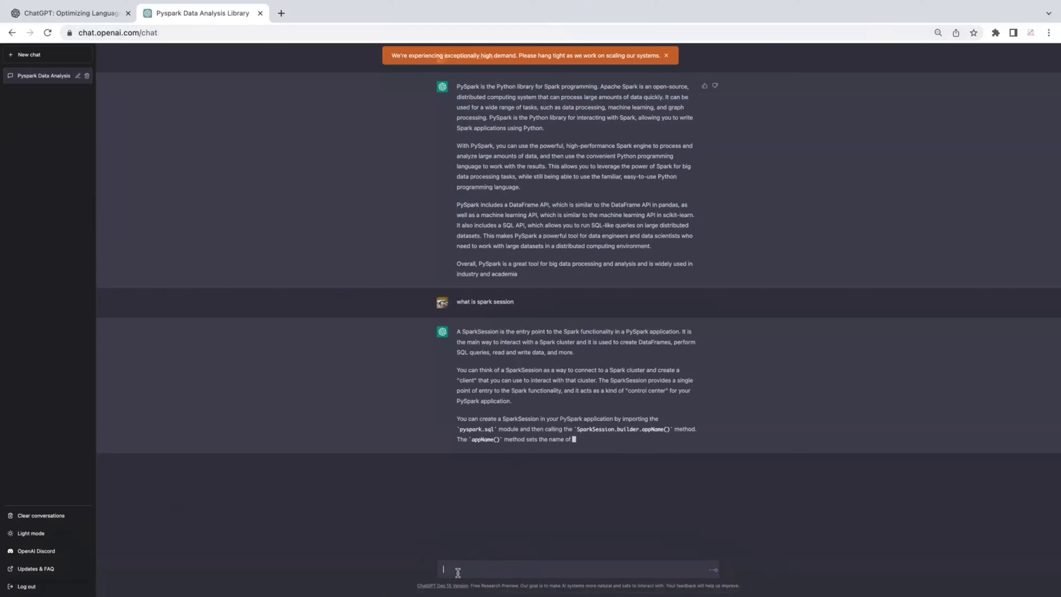
Step: Ask 'how to get no of partitions from dataframe' and read the getNumPartitions reply
{"action": "type", "text": "how to get no of"}
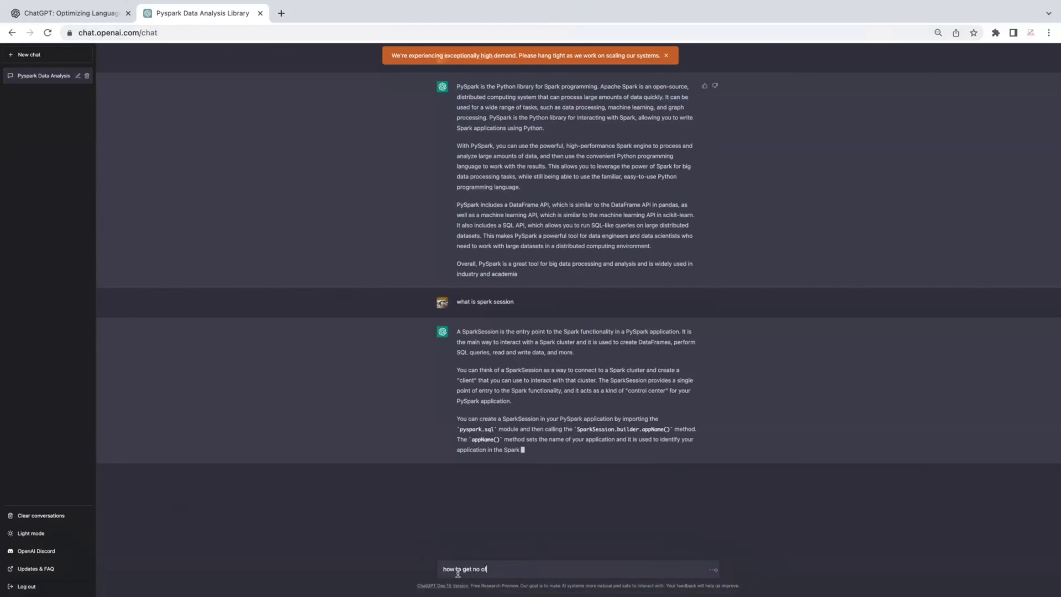
{"action": "type", "text": " partitions from "}
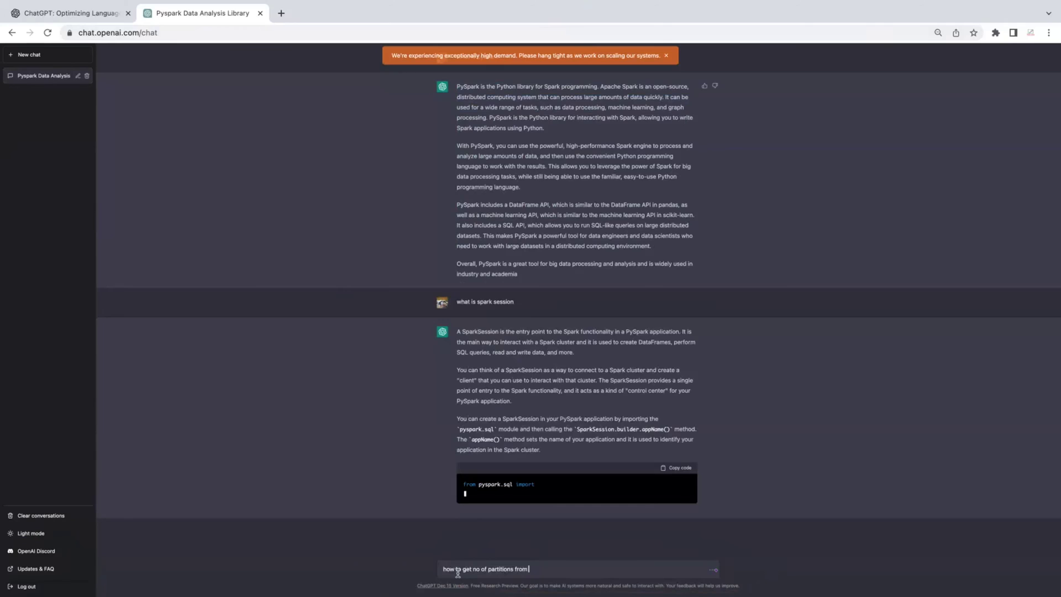
{"action": "type", "text": "iataframe"}
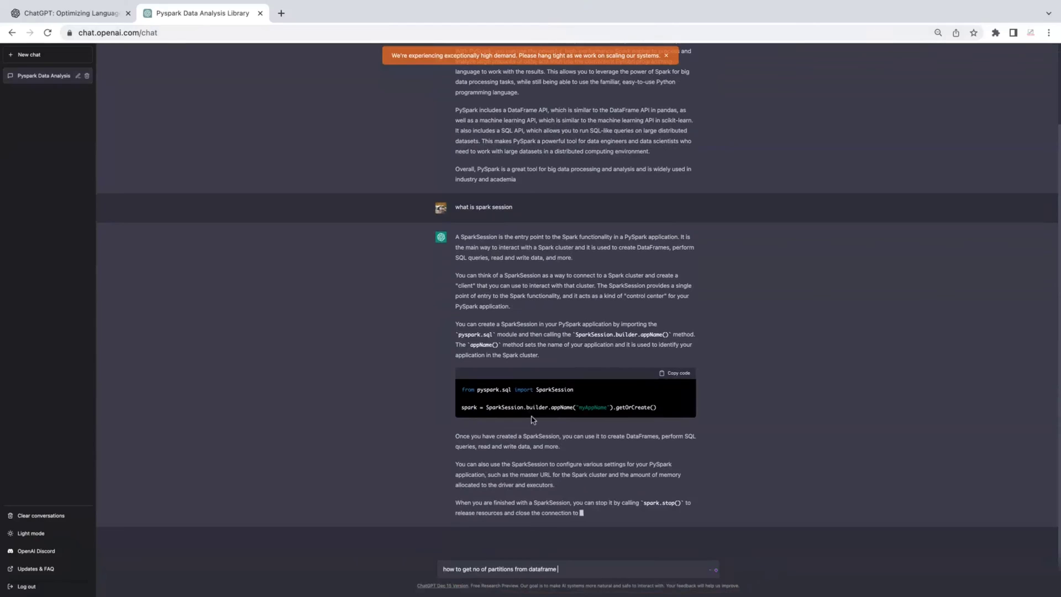
{"action": "left_click_drag", "start_coordinate": [642, 484], "coordinate": [691, 484]}
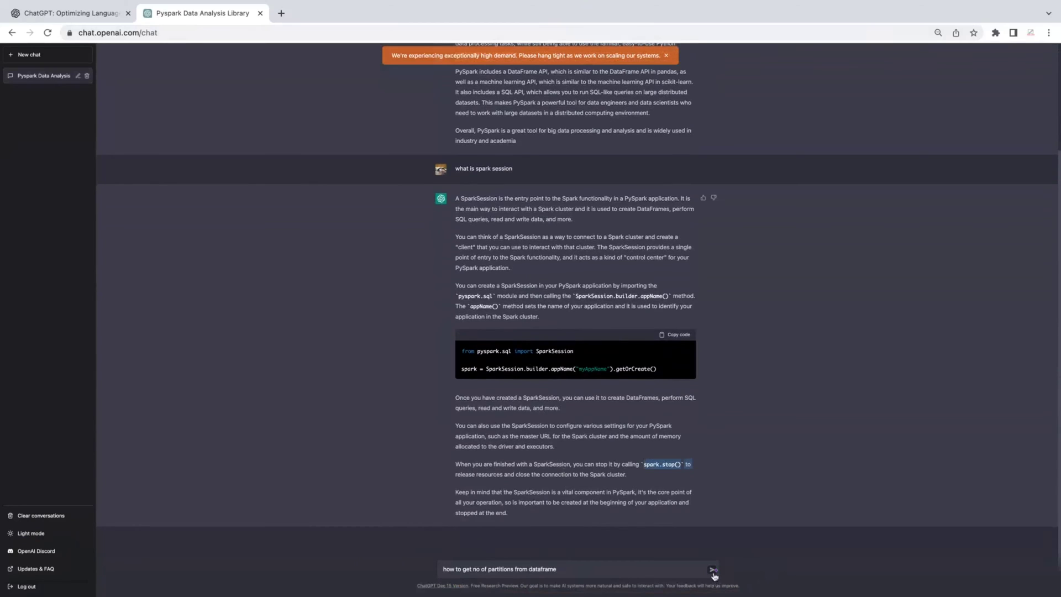
{"action": "left_click", "coordinate": [713, 571]}
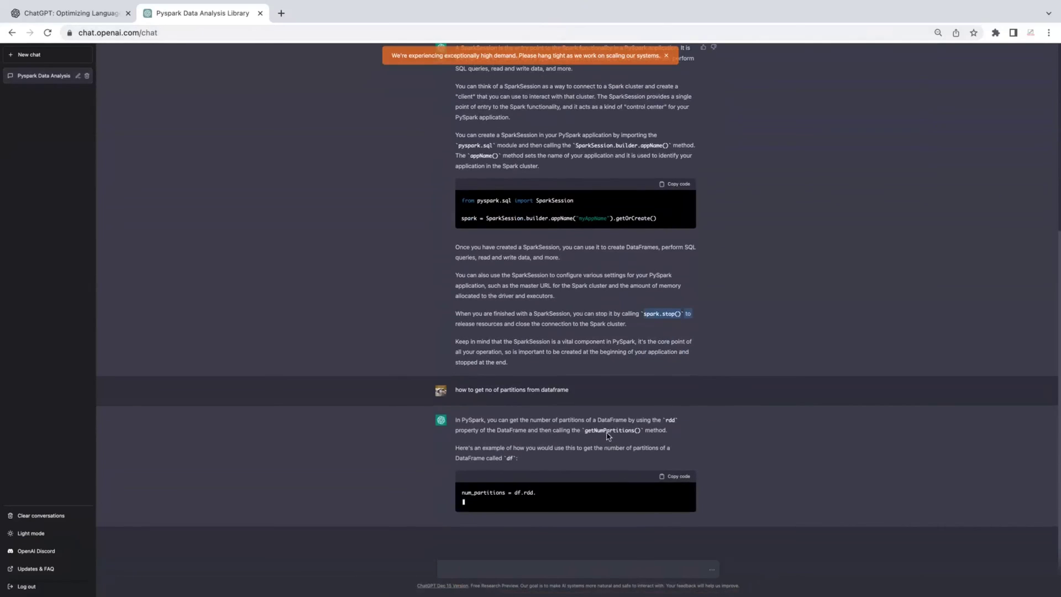
{"action": "triple_click", "coordinate": [607, 434]}
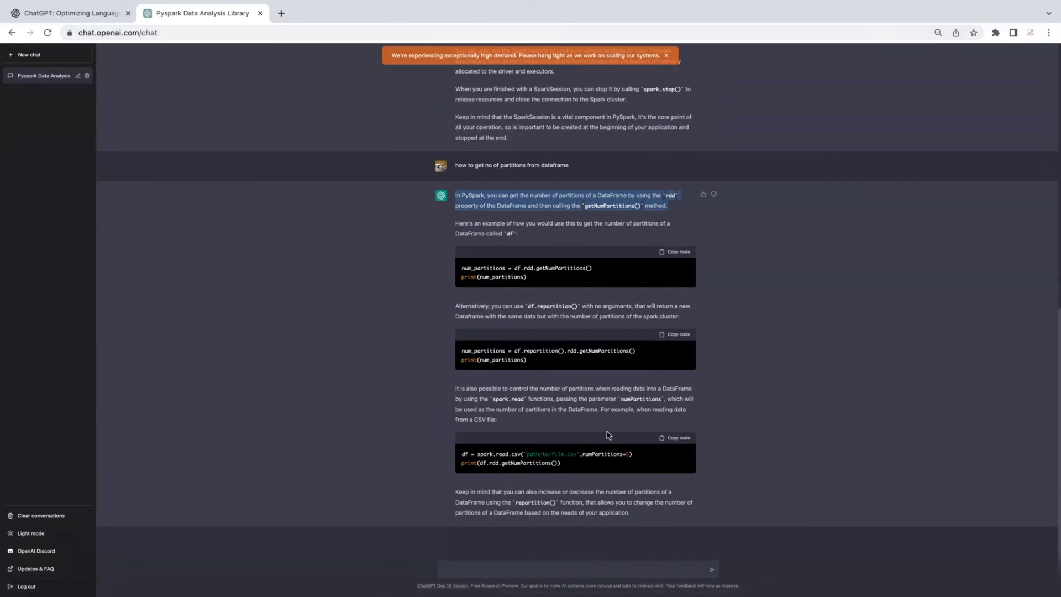
Step: Ask 'coalesce vs repartition in pysaprk', then request an 'email for personal leave'
{"action": "left_click", "coordinate": [541, 573]}
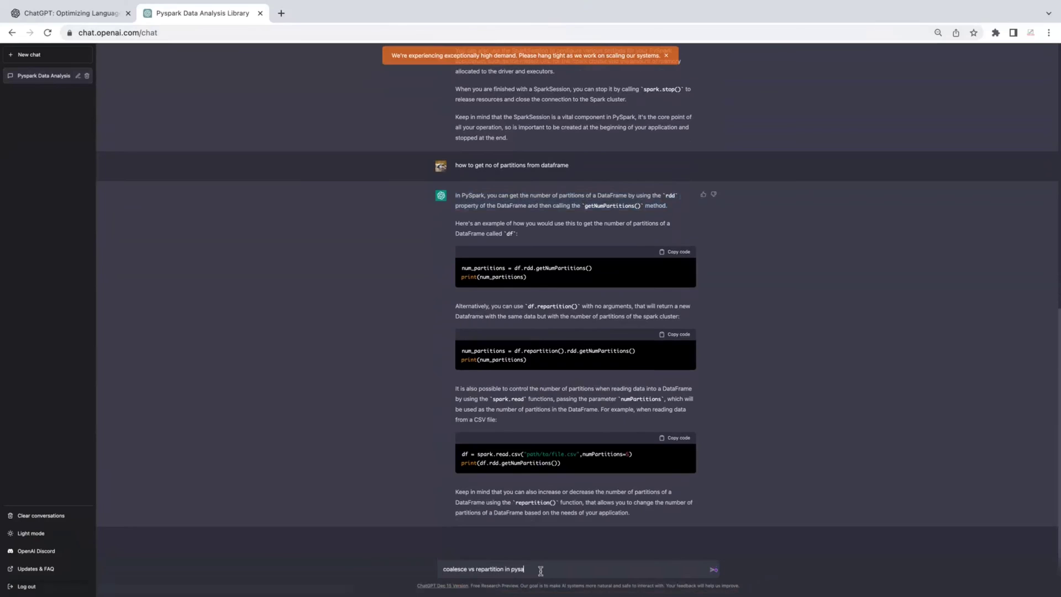
{"action": "key", "text": "Return"}
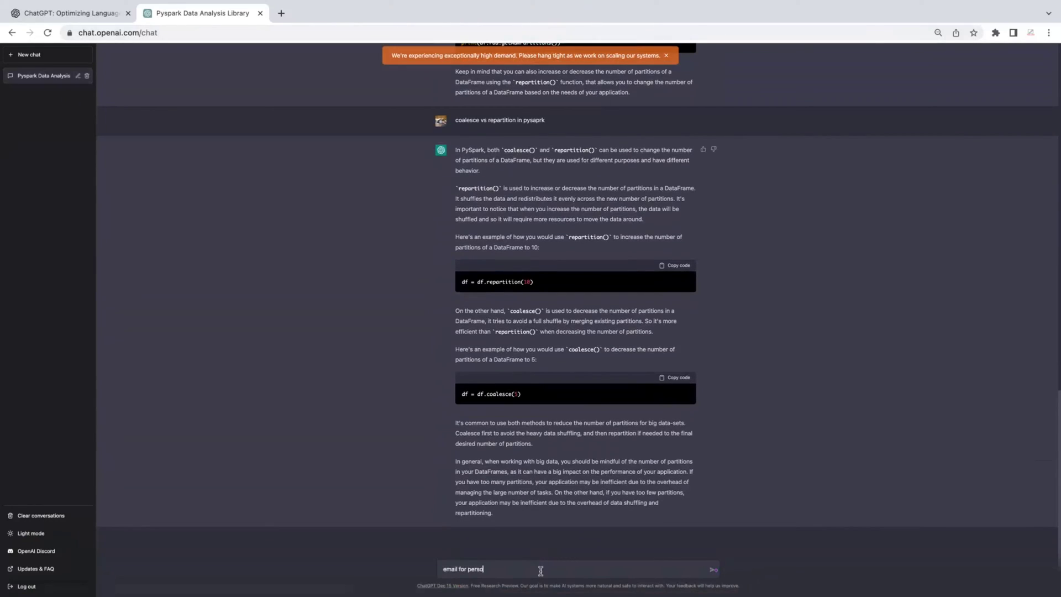
{"action": "type", "text": "ve"}
{"action": "key", "text": "Return"}
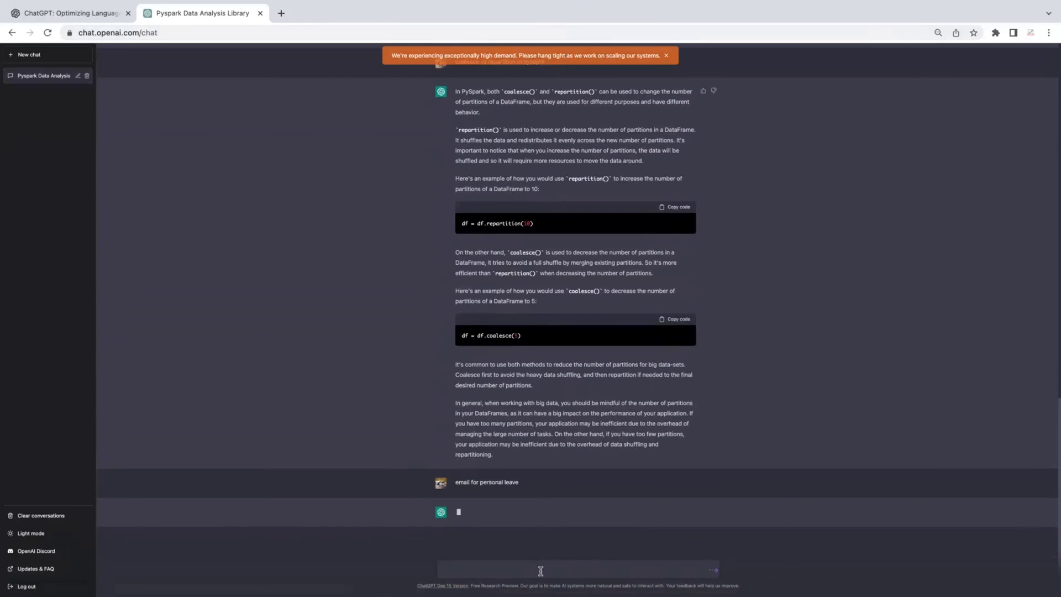